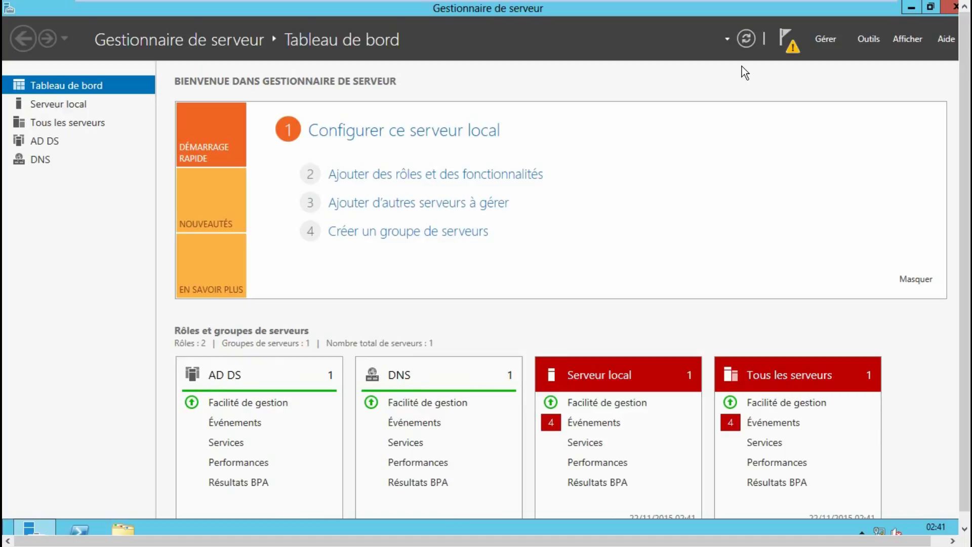
Examine the AD DS and DNS entries among the server roles in the Add Roles and Features wizard, closing it without installing anything
left_click(495, 177)
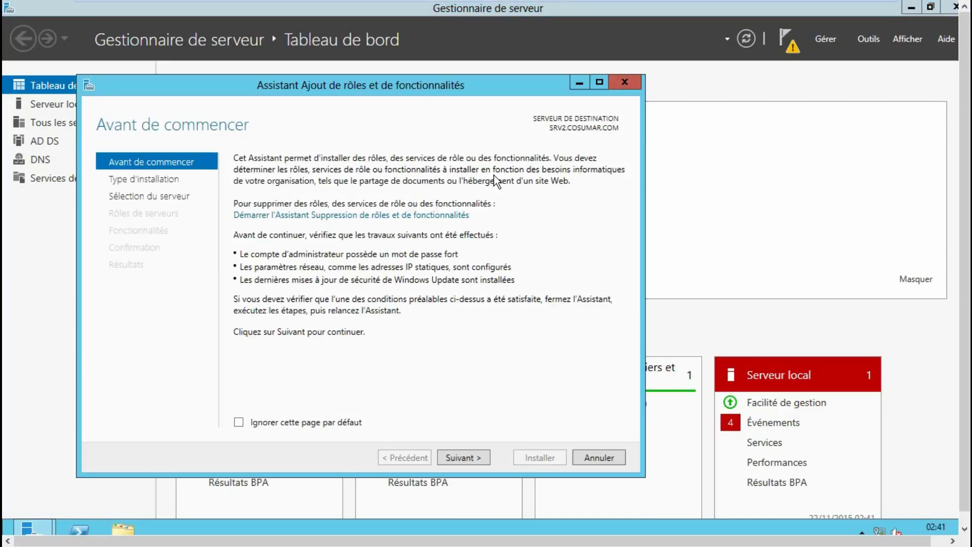
left_click(471, 458)
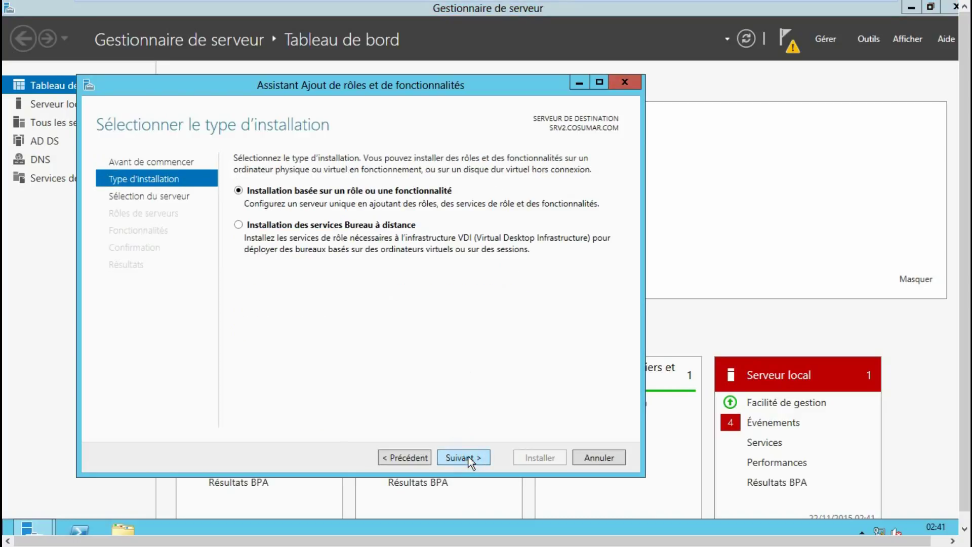
left_click(471, 458)
left_click(471, 458)
left_click(471, 459)
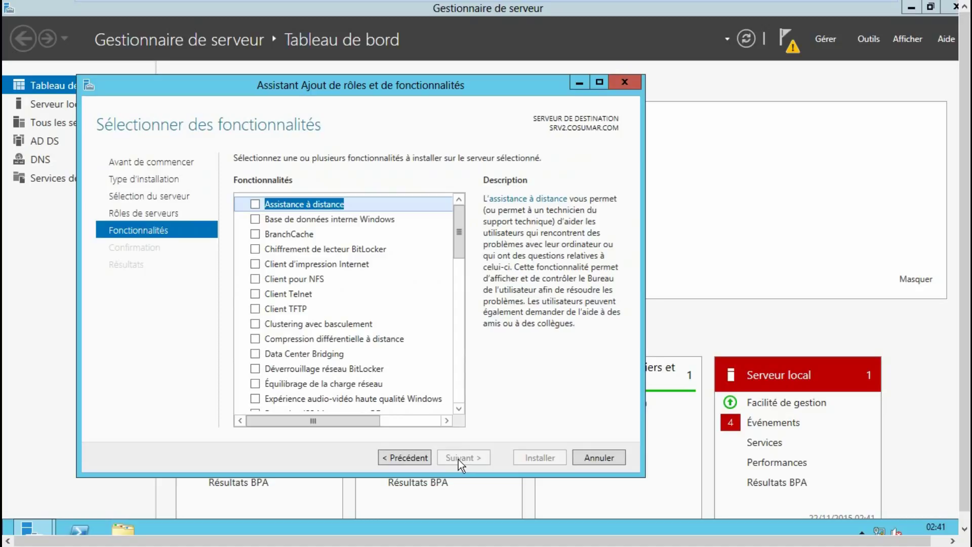
left_click_drag(462, 245, 462, 303)
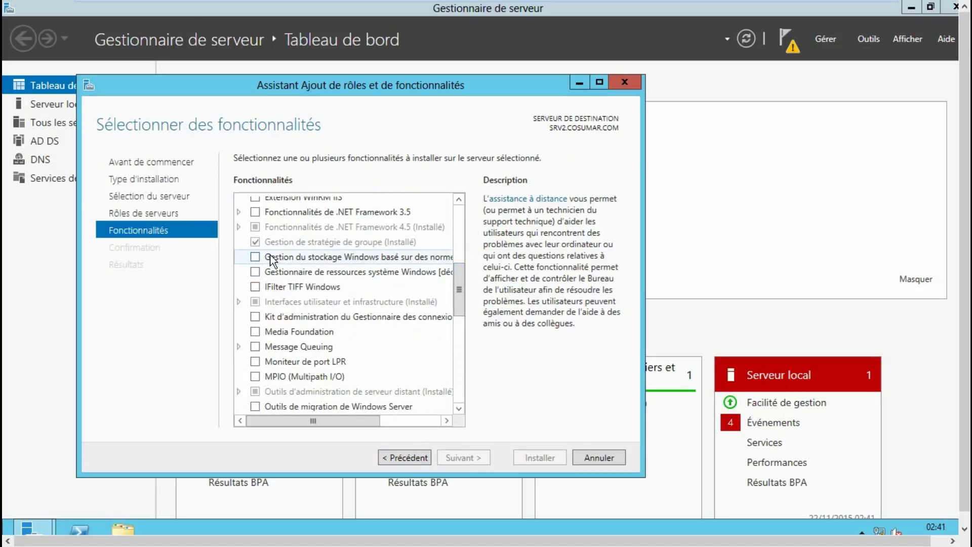
left_click_drag(459, 281, 460, 238)
left_click(403, 457)
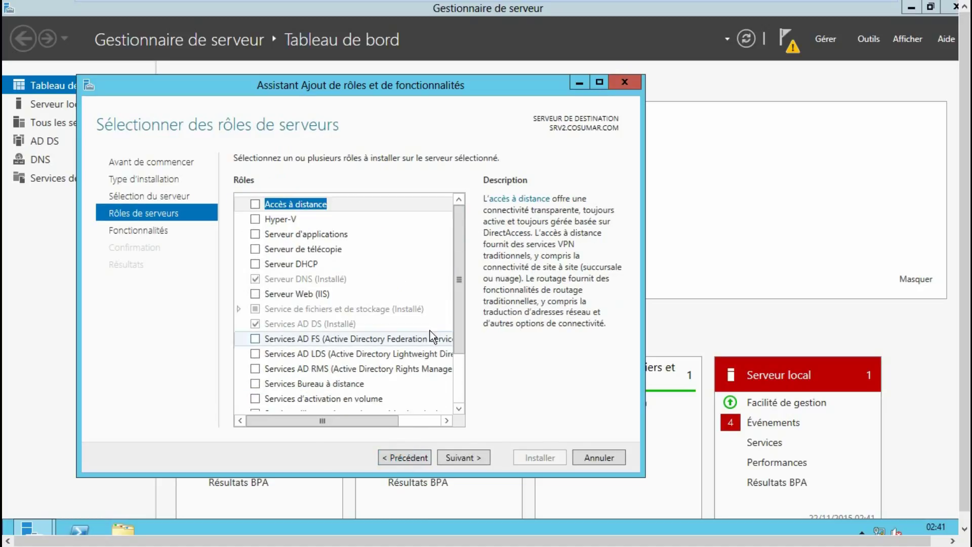
left_click(318, 327)
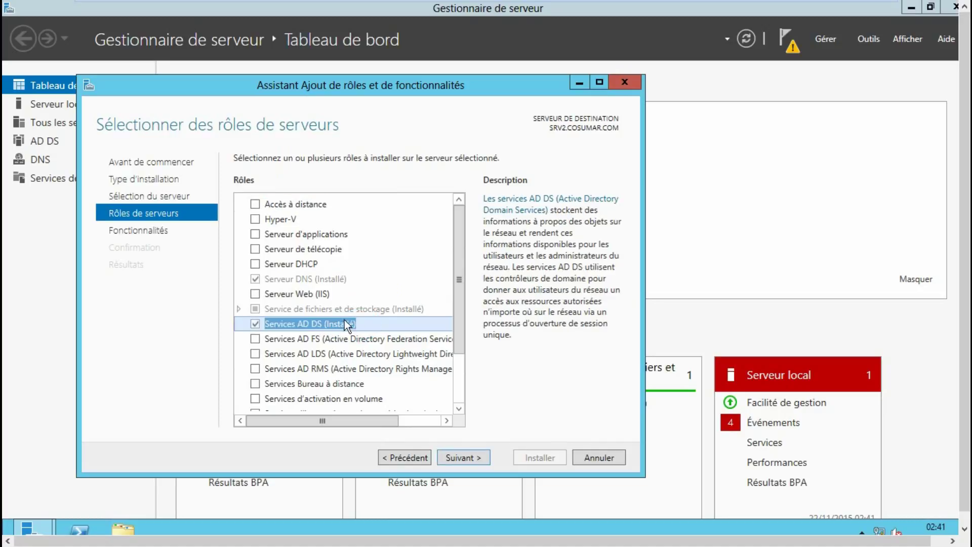
left_click(340, 279)
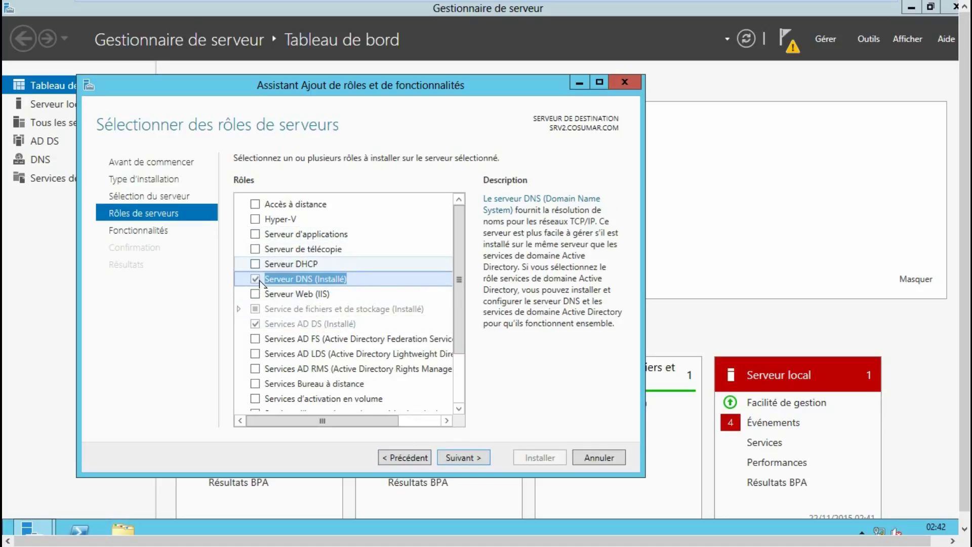
left_click(612, 457)
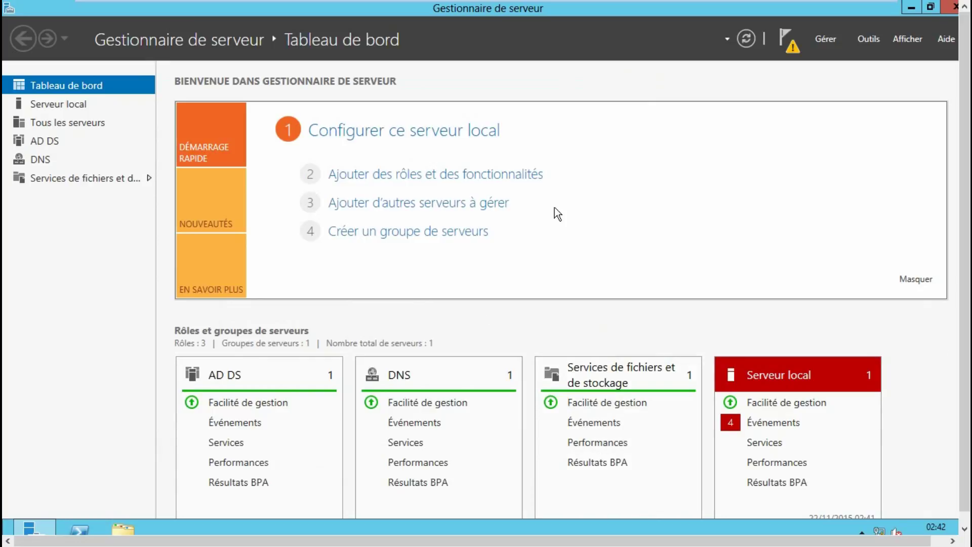
Start the Active Directory domain services configuration, adding a new child domain named SB under COSUMAR.COM in an existing forest
left_click(791, 41)
left_click(723, 127)
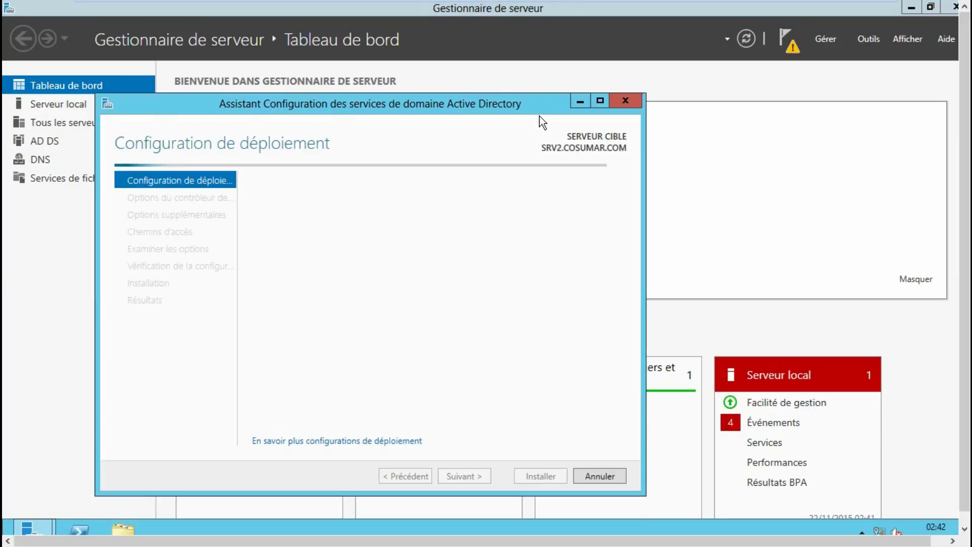
left_click_drag(479, 109, 557, 76)
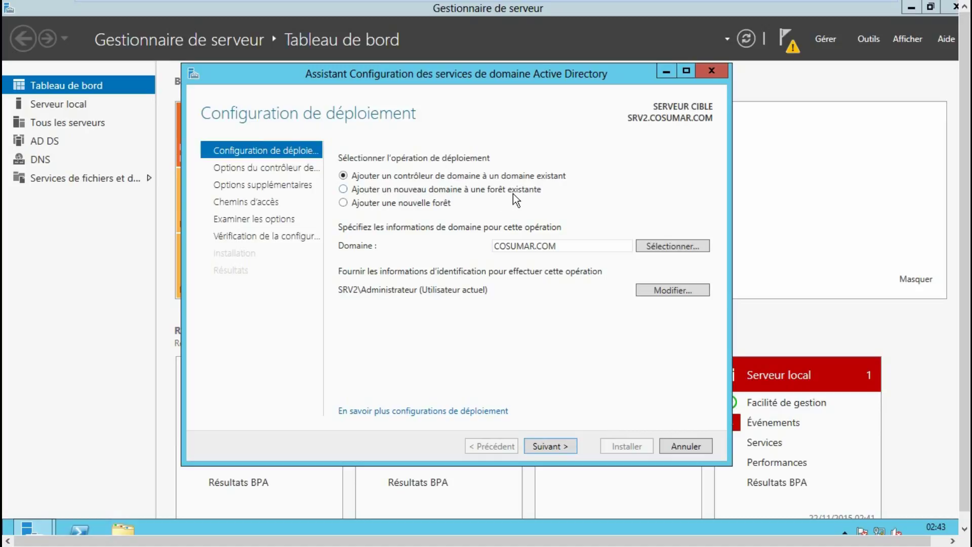
left_click(343, 190)
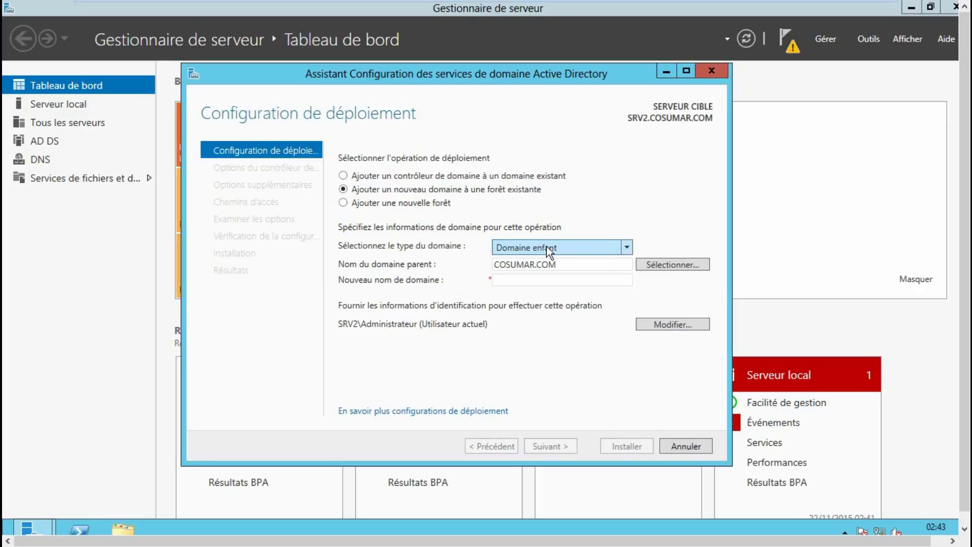
left_click_drag(566, 264, 503, 263)
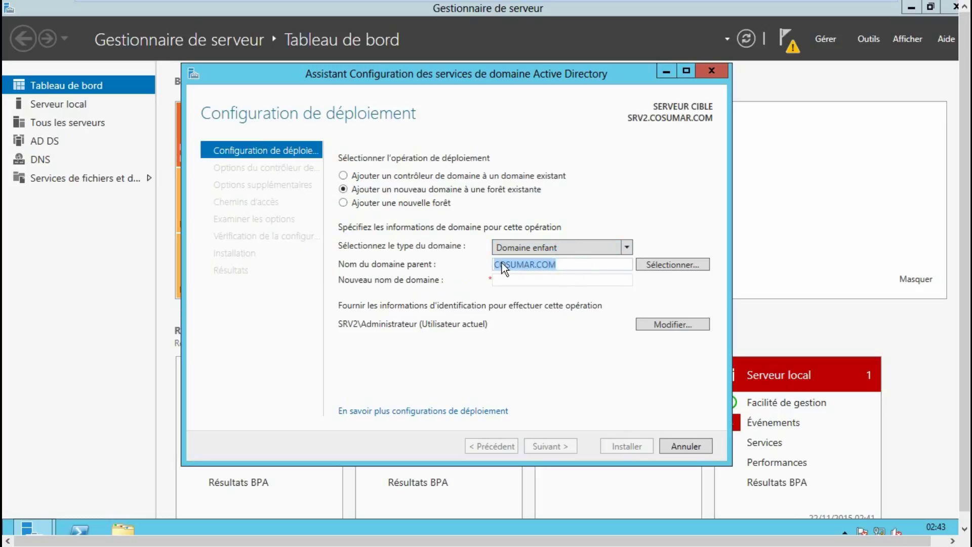
left_click(607, 280)
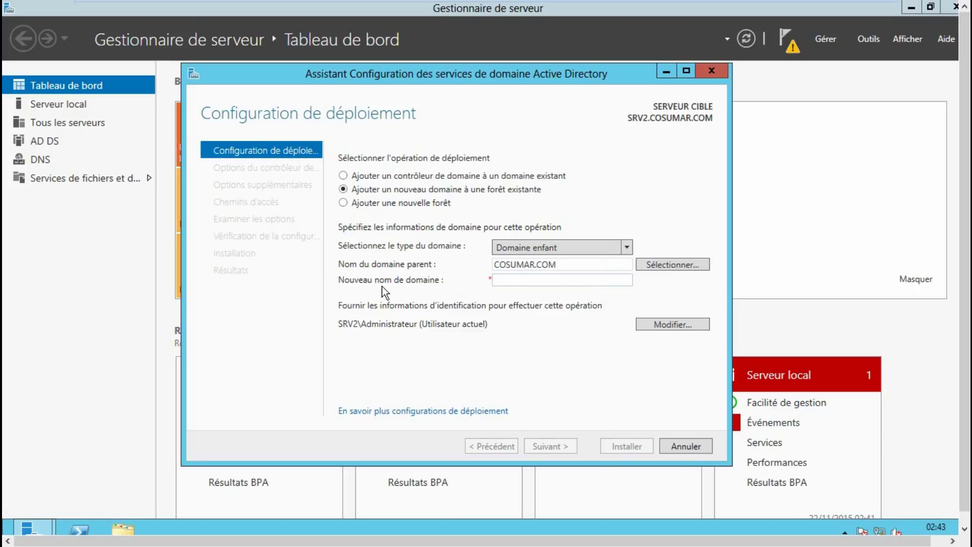
type("SB")
Provide the COSUMAR\Administrateur account and its password as the credentials for the deployment operation
left_click(686, 324)
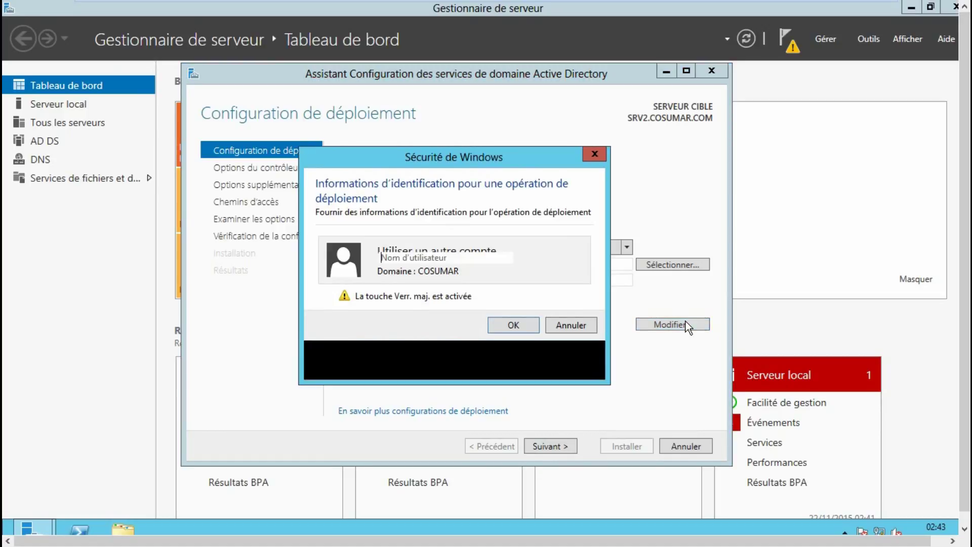
left_click(431, 259)
type("COS")
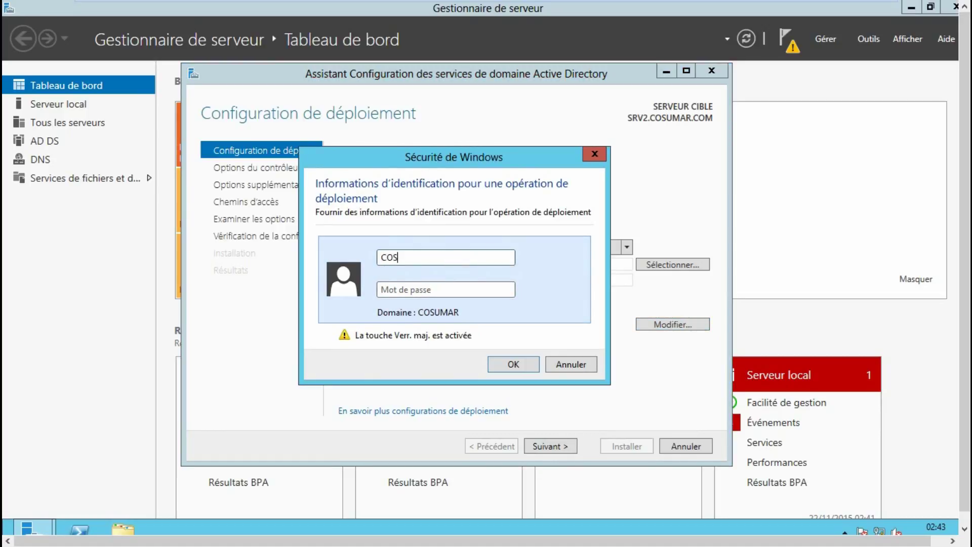
type("UMAR\\A")
key("Caps_Lock")
type("dministrateur")
left_click(446, 286)
key("Caps_Lock")
type("•")
key("Caps_Lock")
type("••••••••")
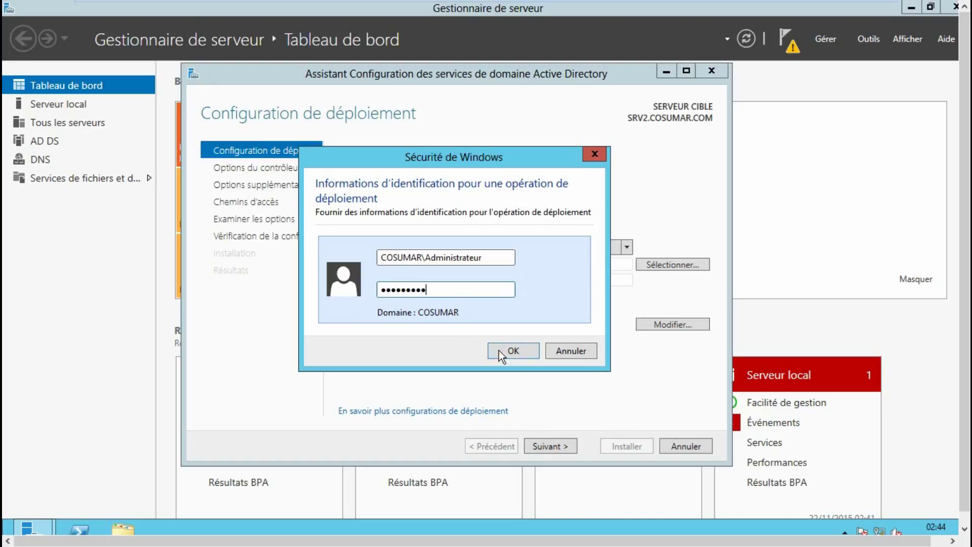
left_click(513, 350)
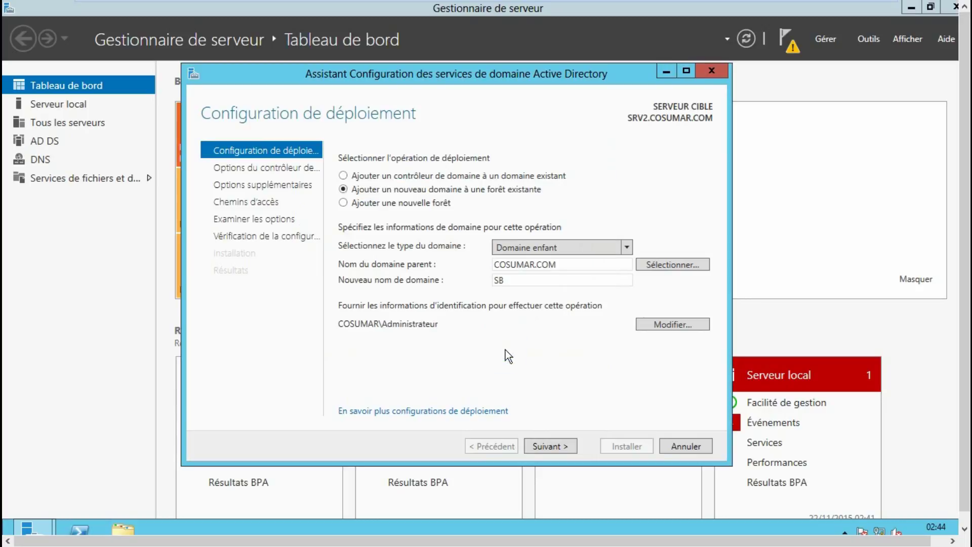
Select COSUMAR.COM from the forest as the parent domain and proceed to the domain controller options
left_click(647, 264)
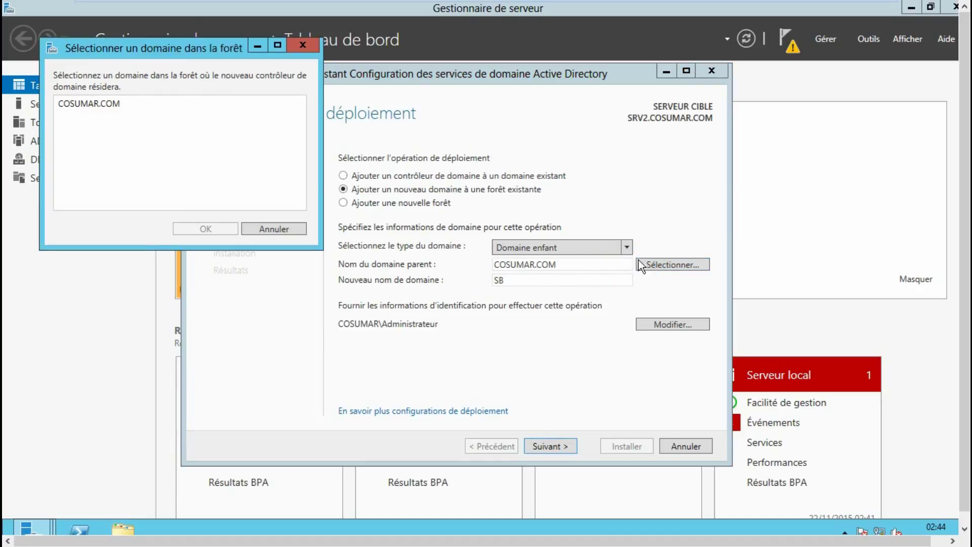
left_click(116, 106)
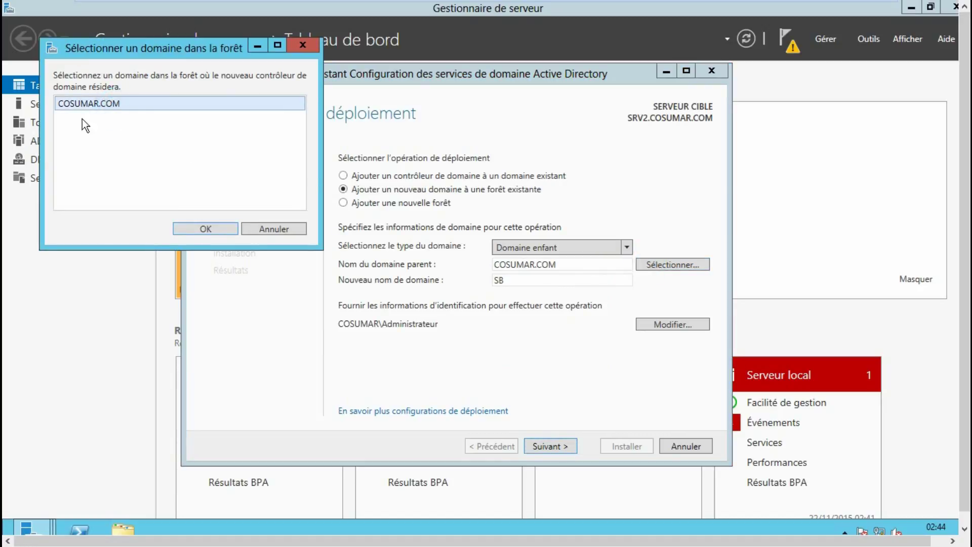
left_click(205, 228)
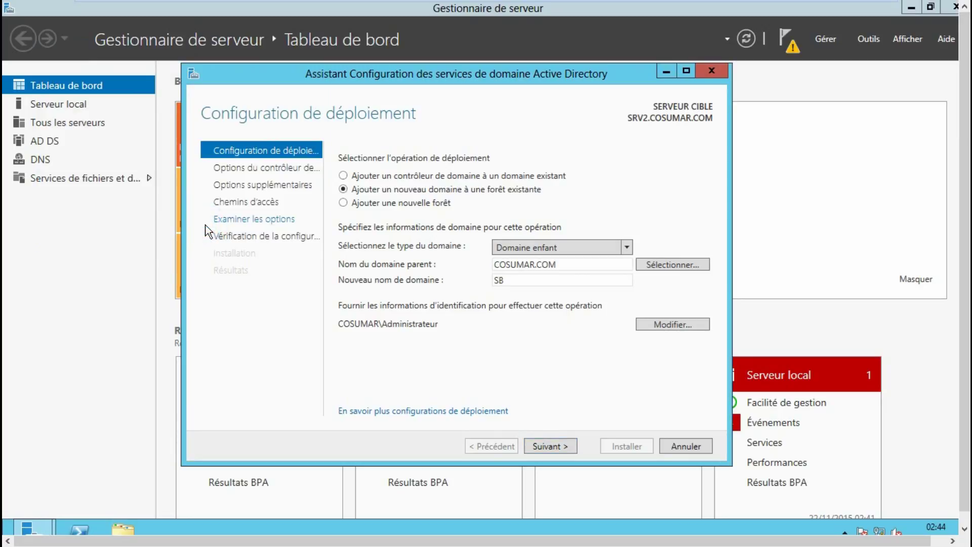
left_click(554, 447)
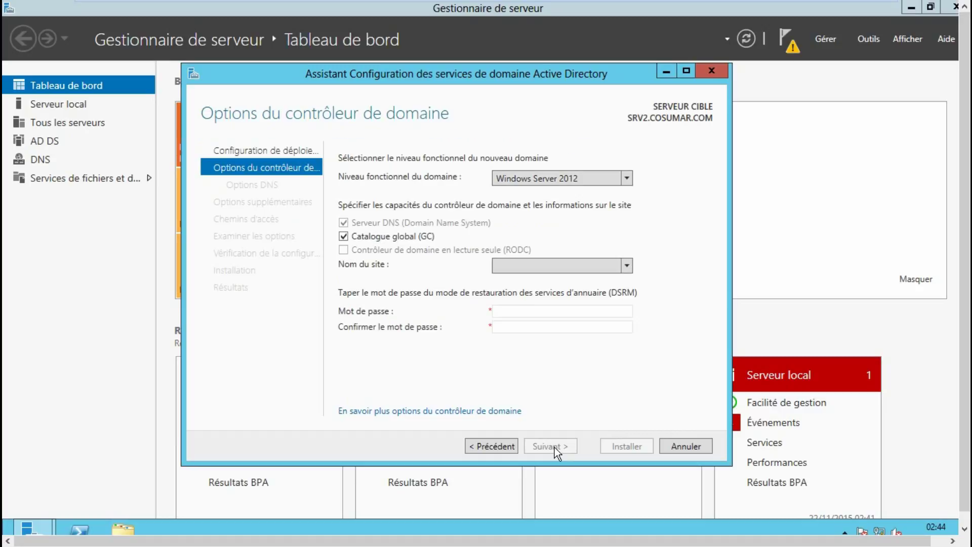
left_click(554, 447)
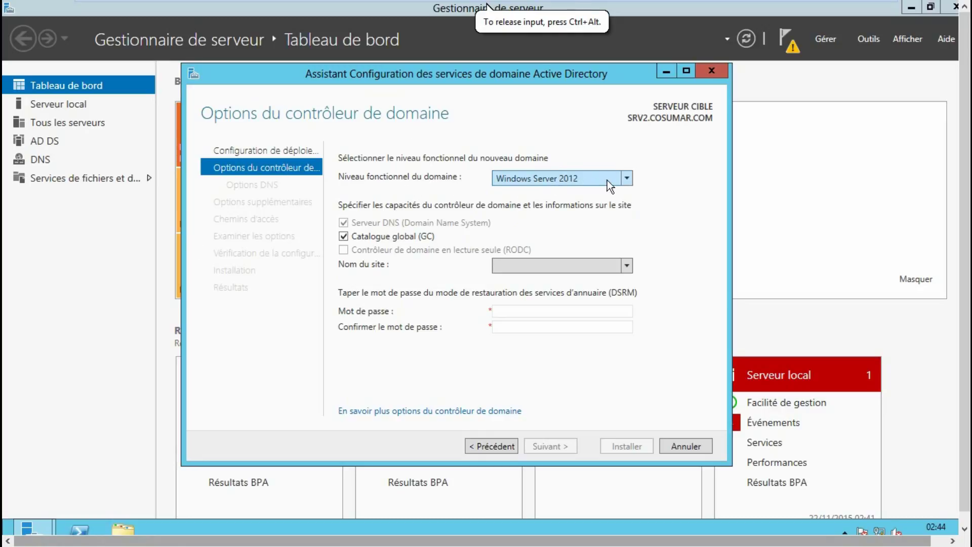
Keep the Windows Server 2012 domain functional level, and enter and confirm the directory services restore mode (DSRM) password
left_click(625, 179)
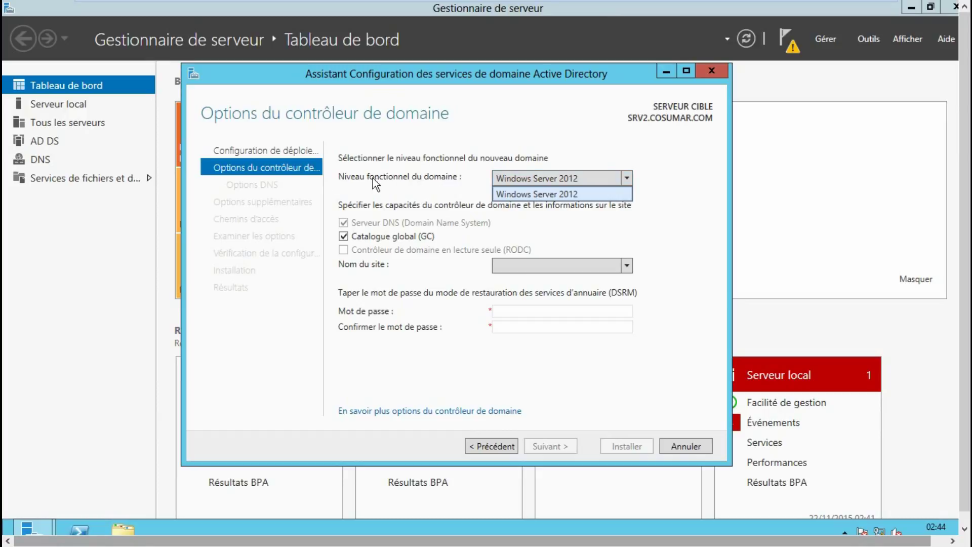
left_click(424, 185)
left_click(540, 309)
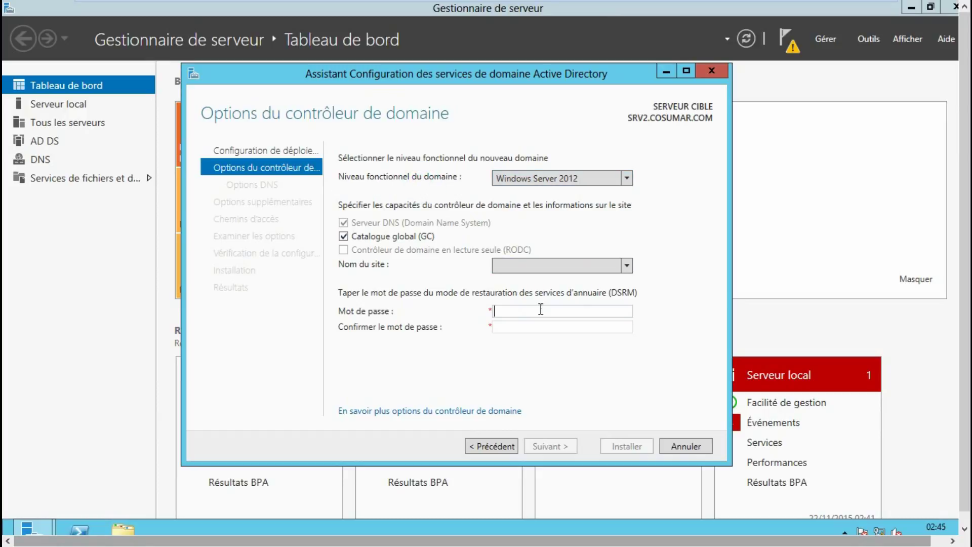
type("•••••••••")
left_click(548, 329)
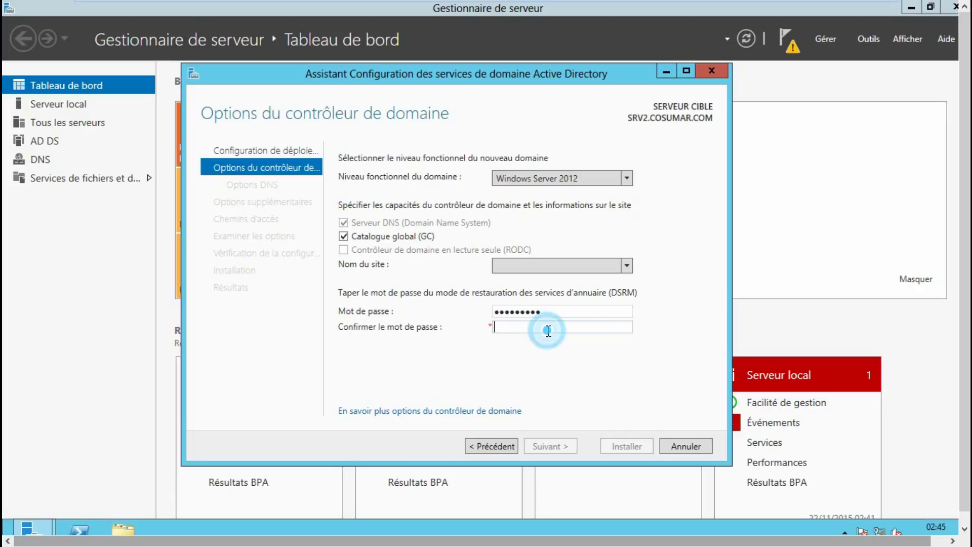
type("•••••")
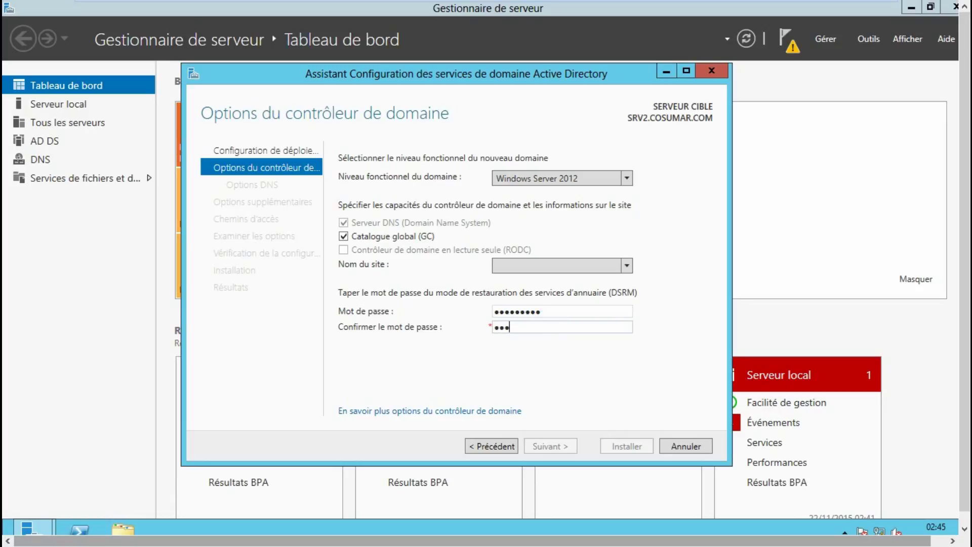
type("••••")
key("ctrl+alt")
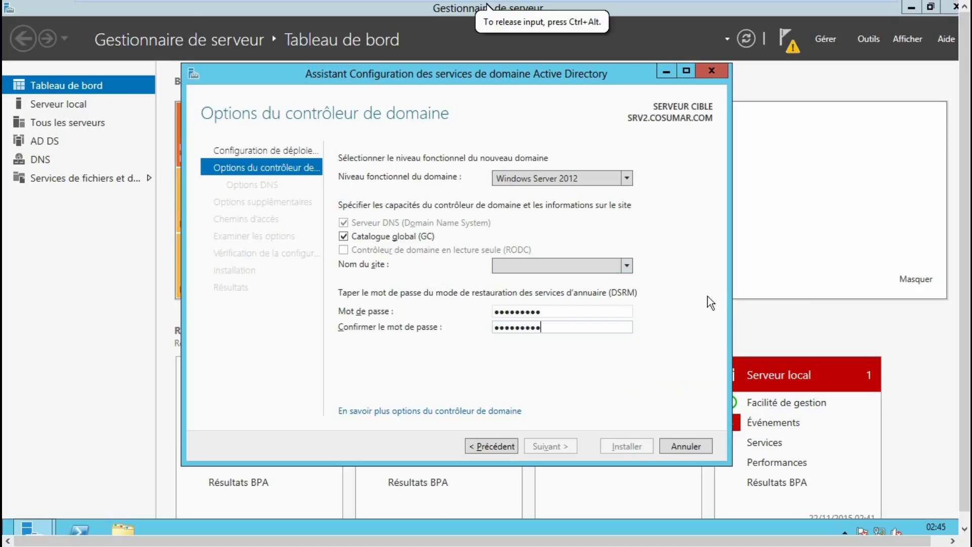
Set the site name to Default-First-Site-Name and proceed to the DNS options
left_click(627, 266)
left_click(585, 296)
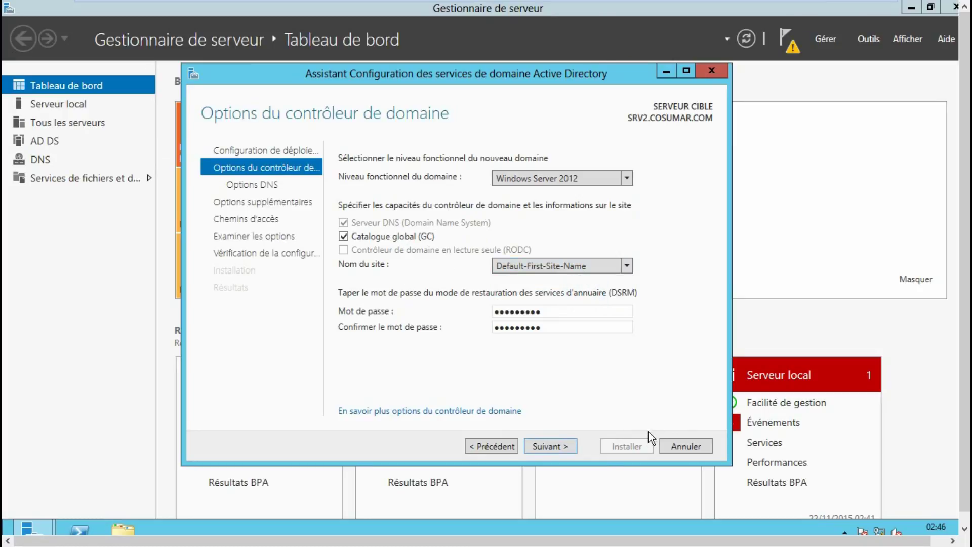
left_click(575, 446)
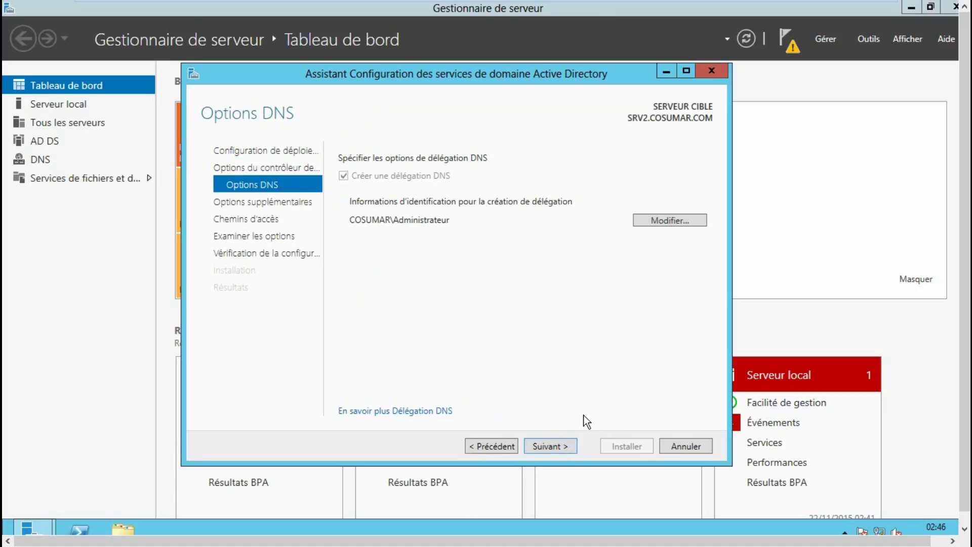
Accept the defaults for DNS delegation, the NetBIOS name and the AD DS folder paths, continuing to the options review
left_click(572, 444)
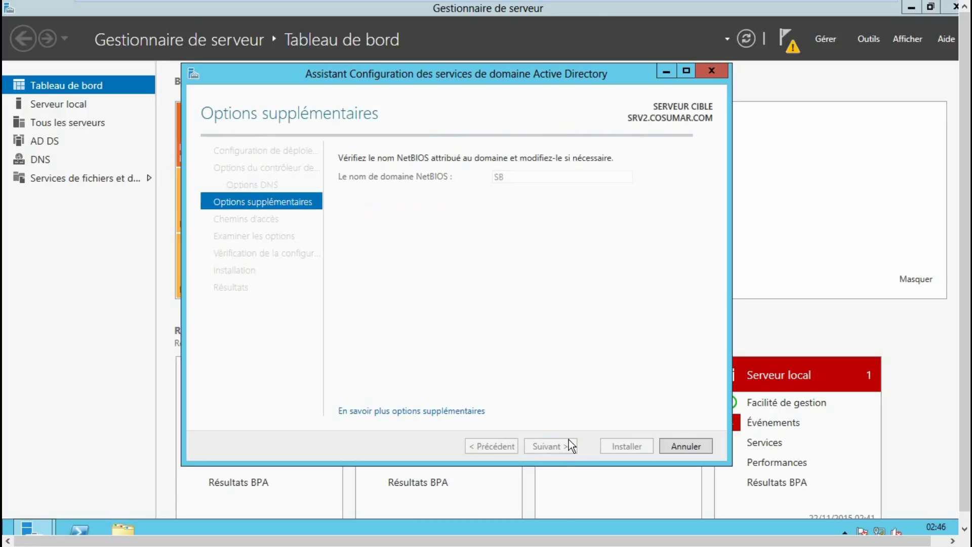
left_click(571, 446)
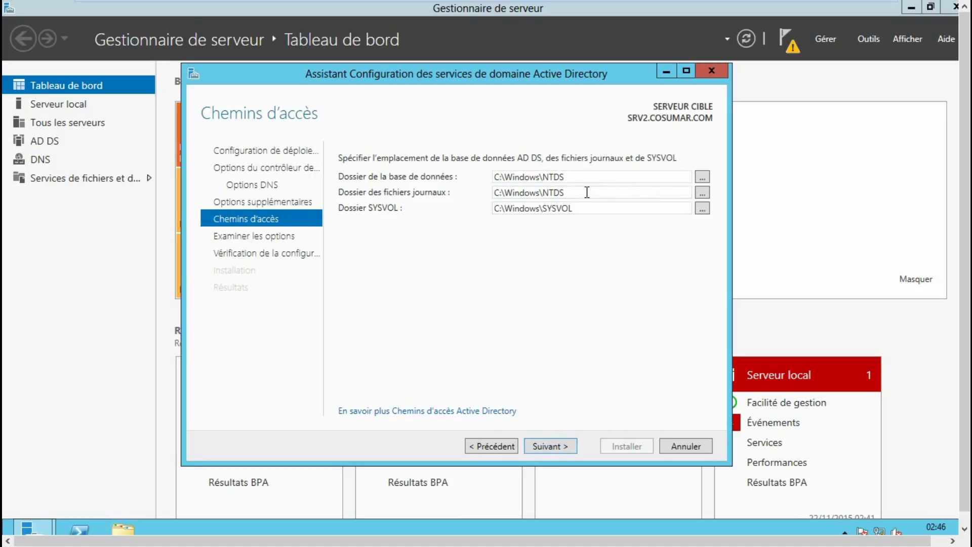
left_click(519, 154)
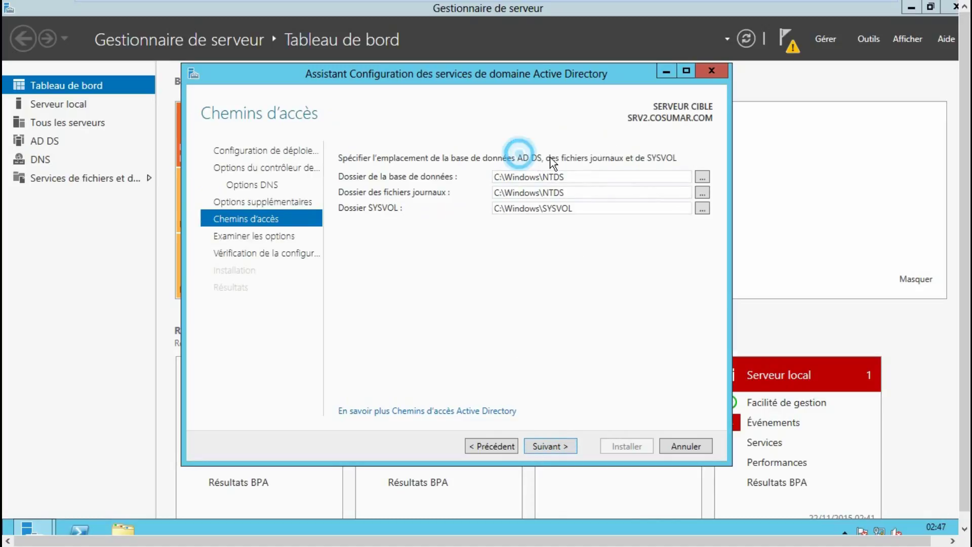
left_click(555, 446)
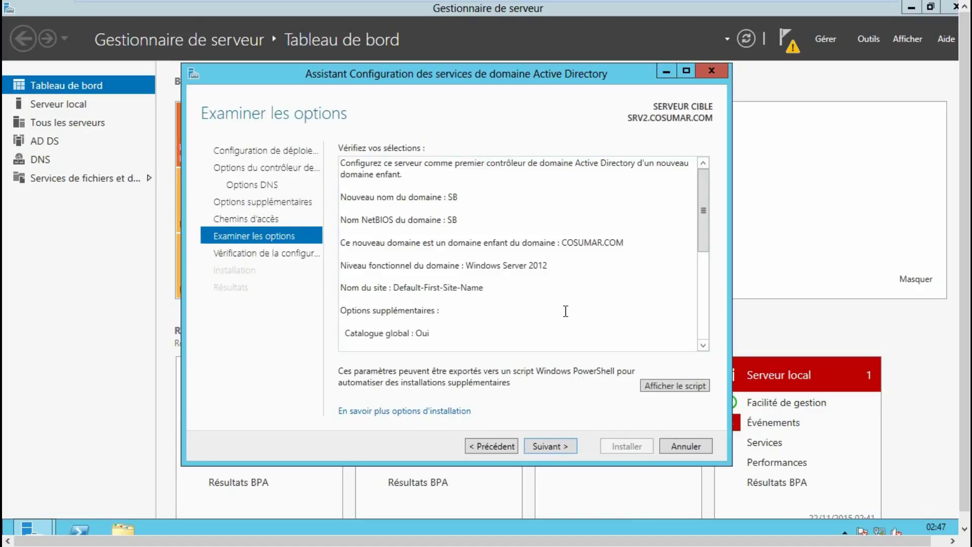
Review the selected options for the new child domain SB and proceed to the prerequisites check
left_click(469, 196)
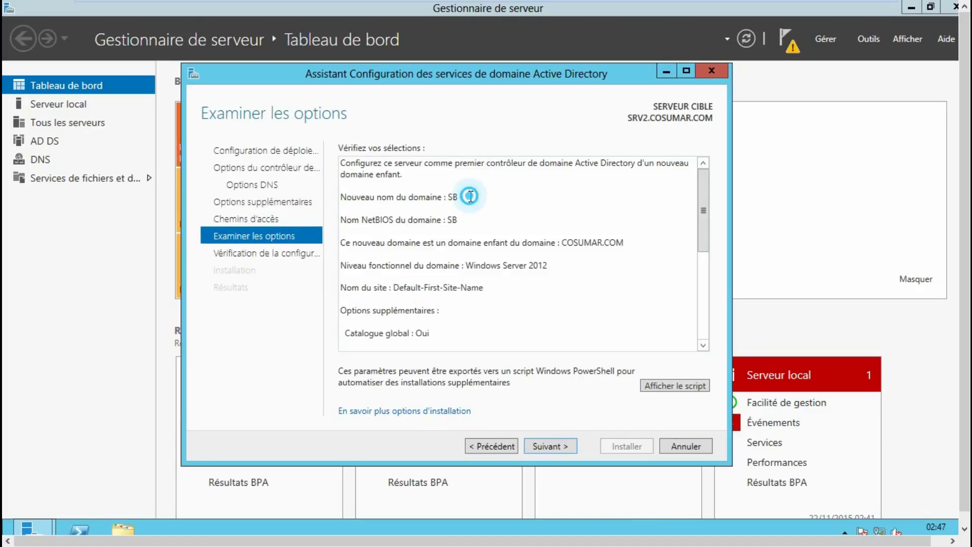
key("ctrl+a")
left_click(455, 195)
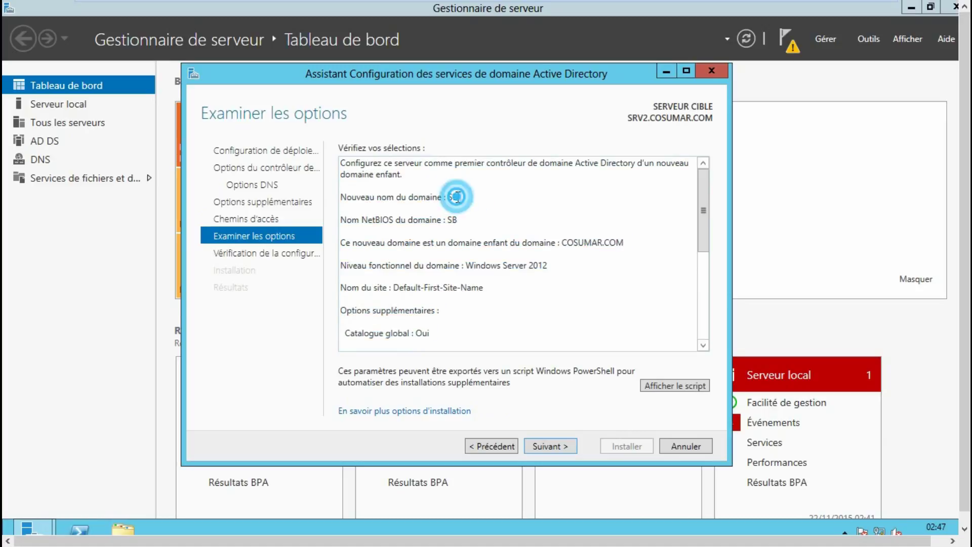
left_click(570, 449)
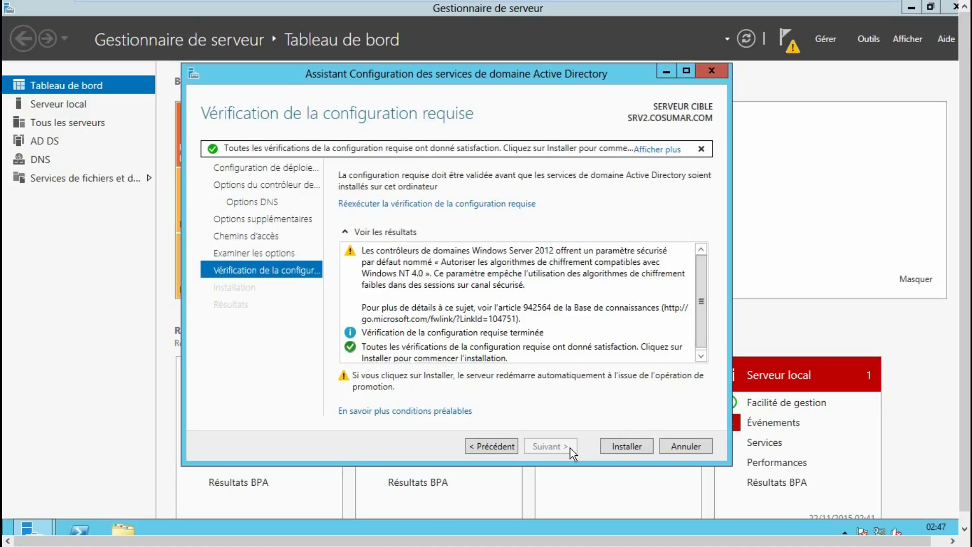
Install Active Directory Domain Services on SRV2 and dismiss the sign-out notice so the server restarts
left_click(612, 447)
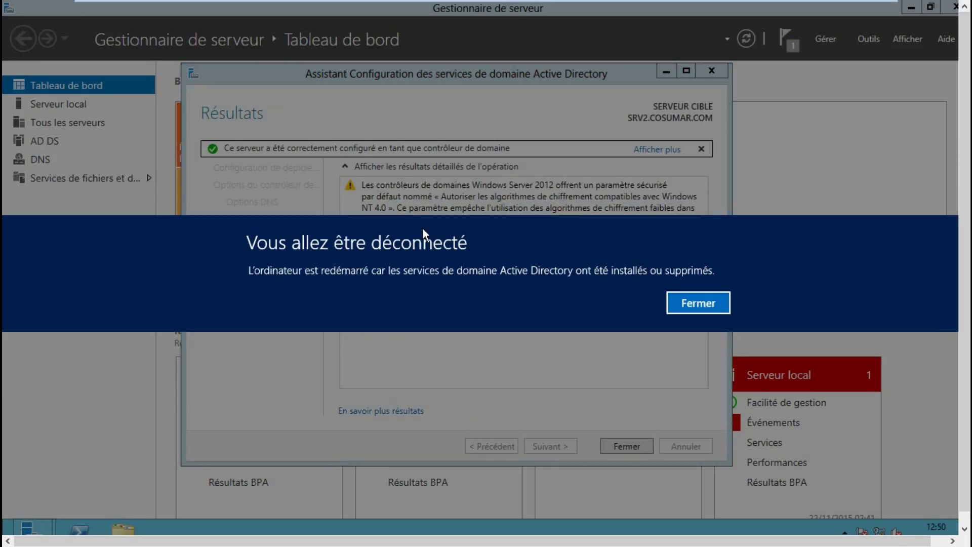
left_click(423, 226)
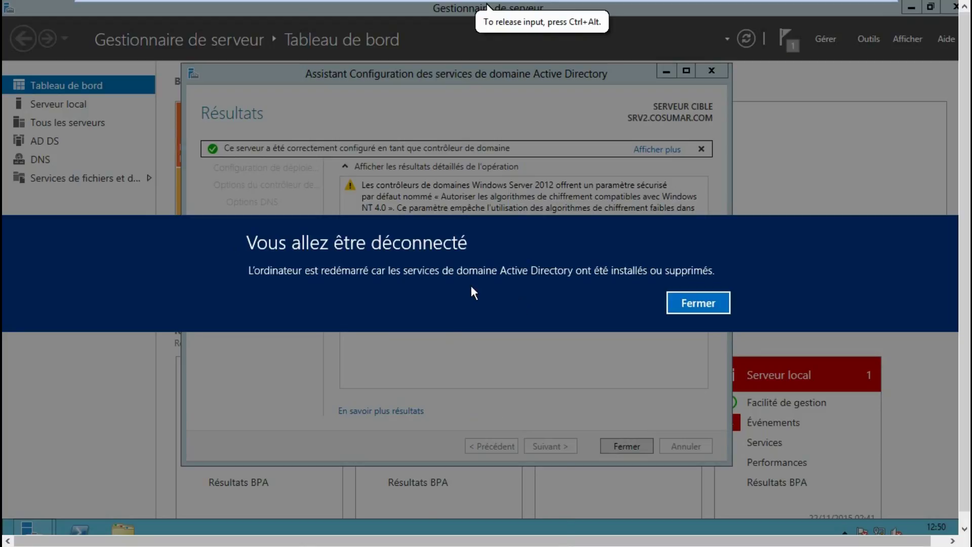
left_click(707, 303)
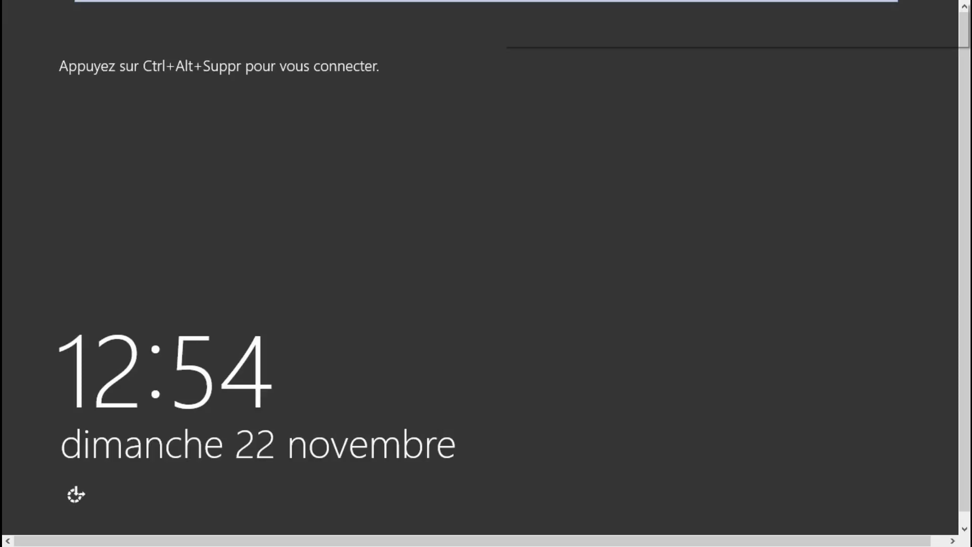
Unlock the restarted server and sign in as SB\Administrateur with the account password, with Caps Lock off
key("ctrl+alt+Delete")
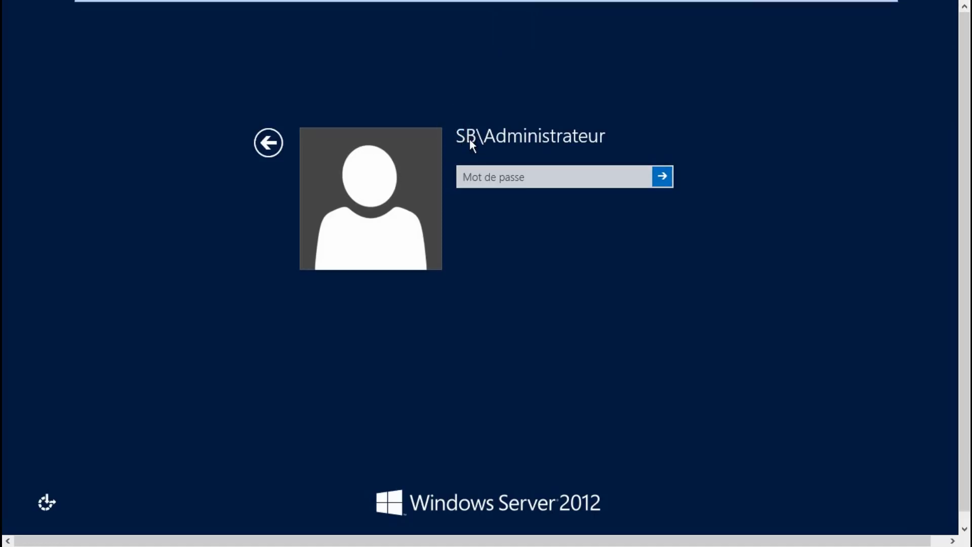
left_click(476, 176)
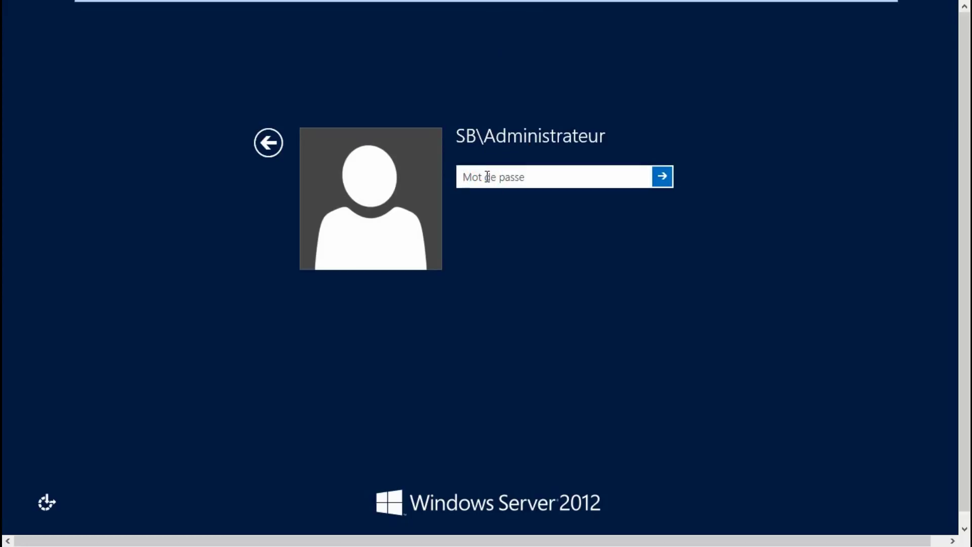
type("••••")
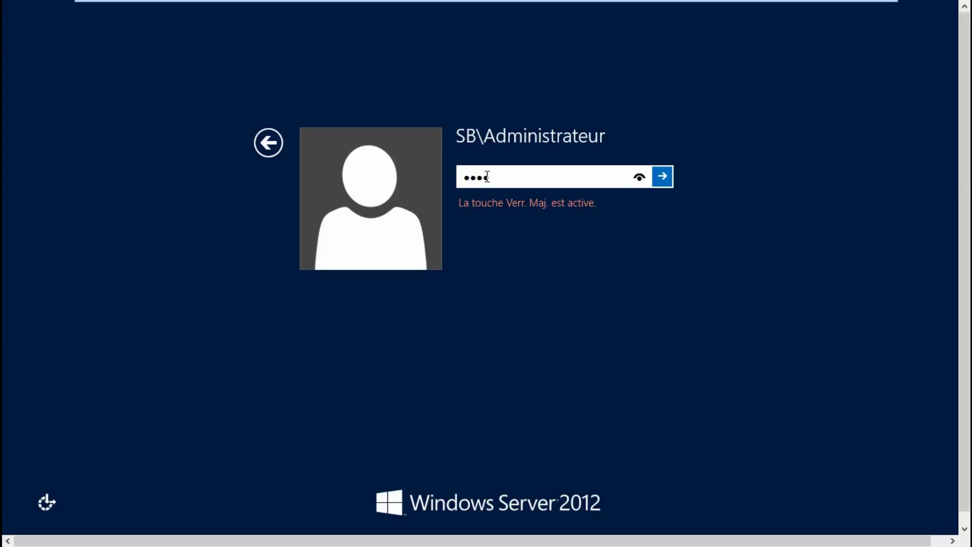
key("BackSpace")
key("BackSpace")
key("BackSpace")
key("BackSpace")
type("•••••")
key("Caps_Lock")
type("••••")
key("Return")
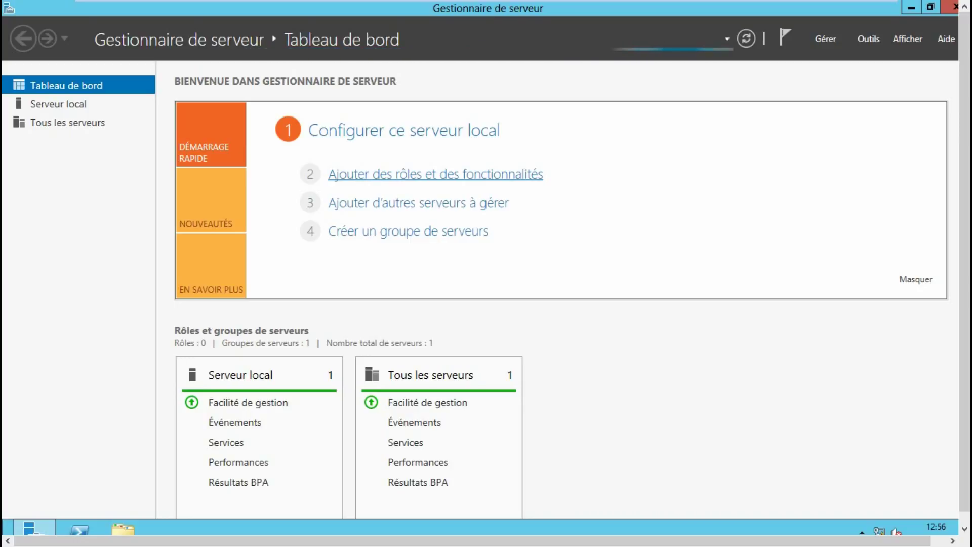
Open Active Directory Users and Computers on SRV2, maximize its window and expand the SB.COSUMAR.COM domain
left_click(868, 40)
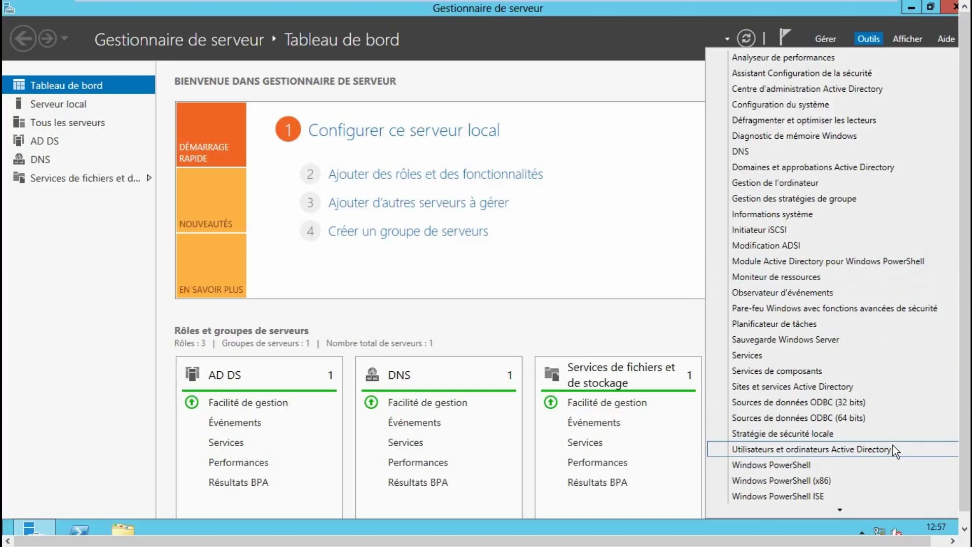
left_click(860, 449)
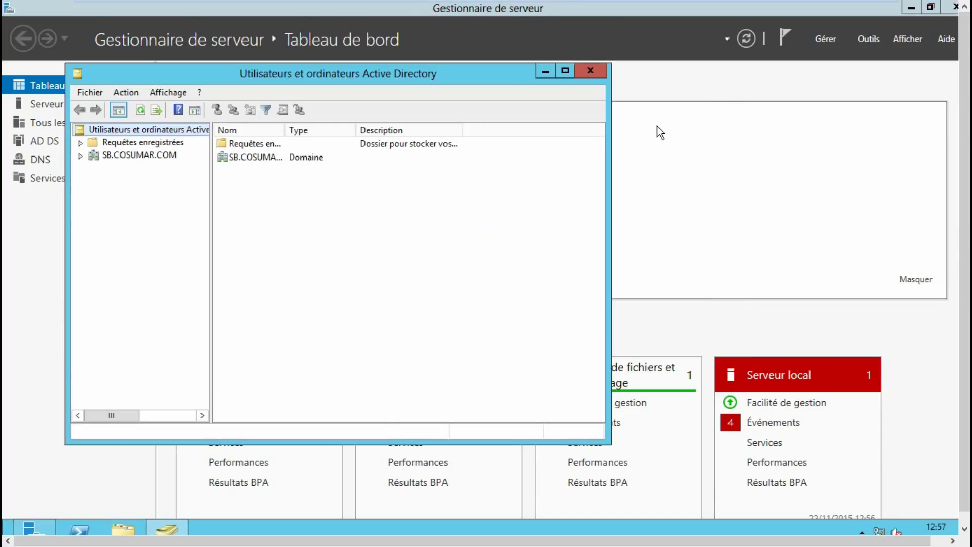
left_click(569, 74)
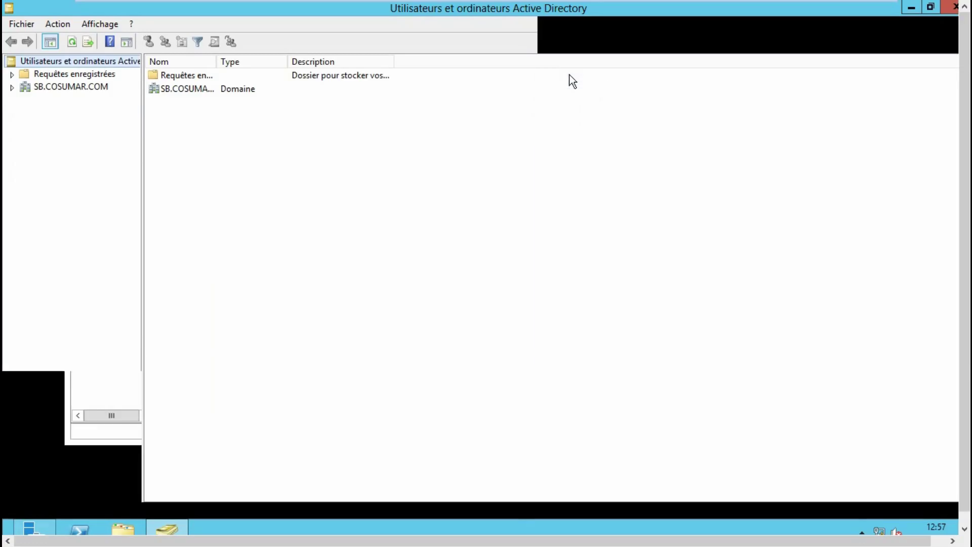
left_click(46, 87)
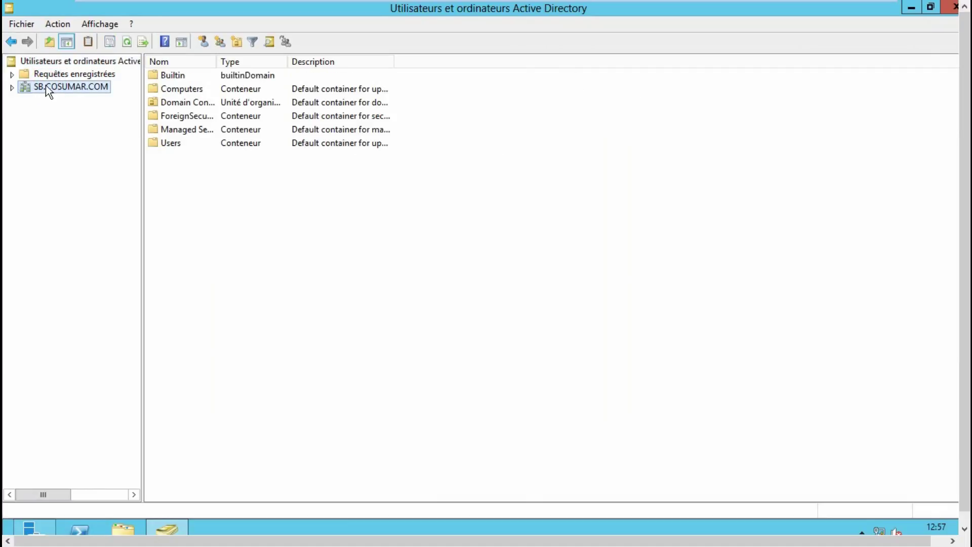
left_click(12, 87)
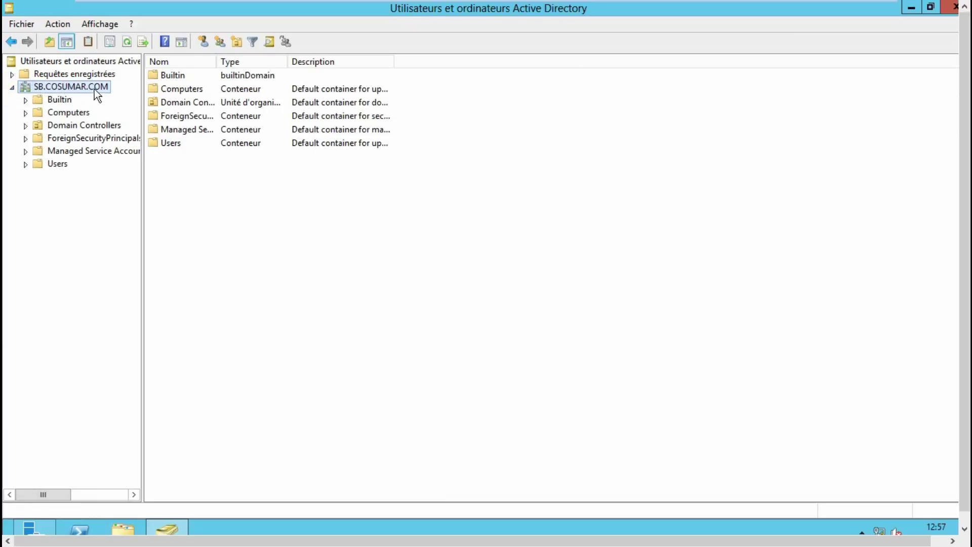
Examine the Builtin, Computers, Domain Controllers and Users containers of SB.COSUMAR.COM, including the SRV2 entry
left_click(57, 99)
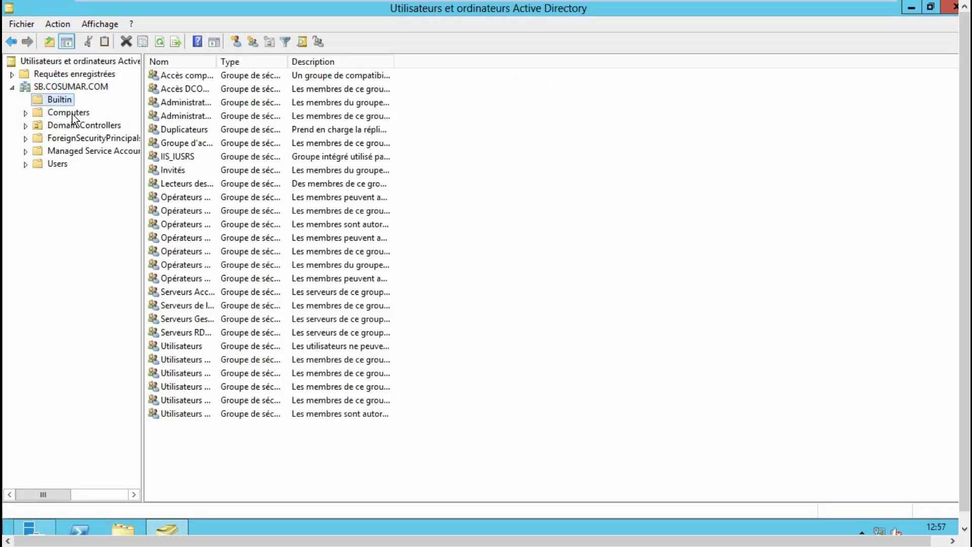
left_click(72, 114)
left_click(77, 125)
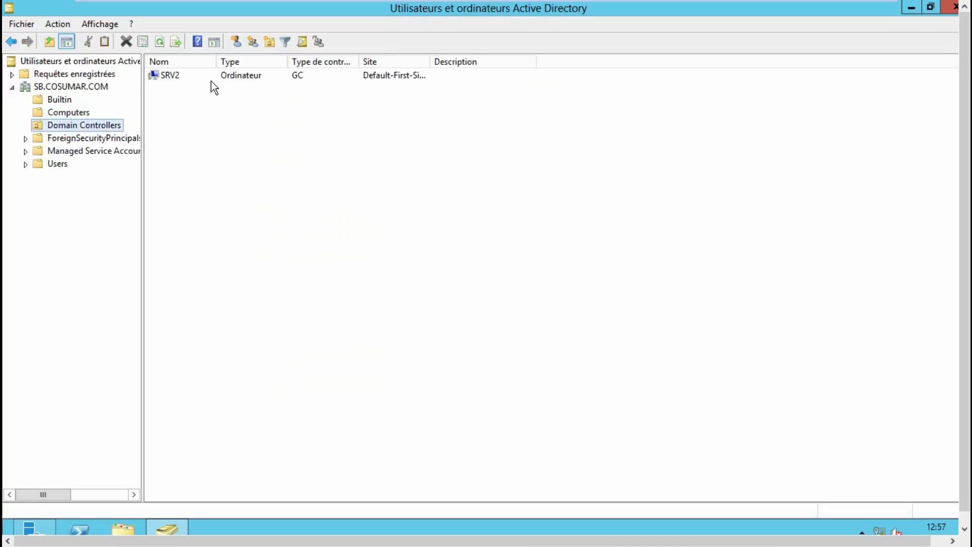
left_click(211, 79)
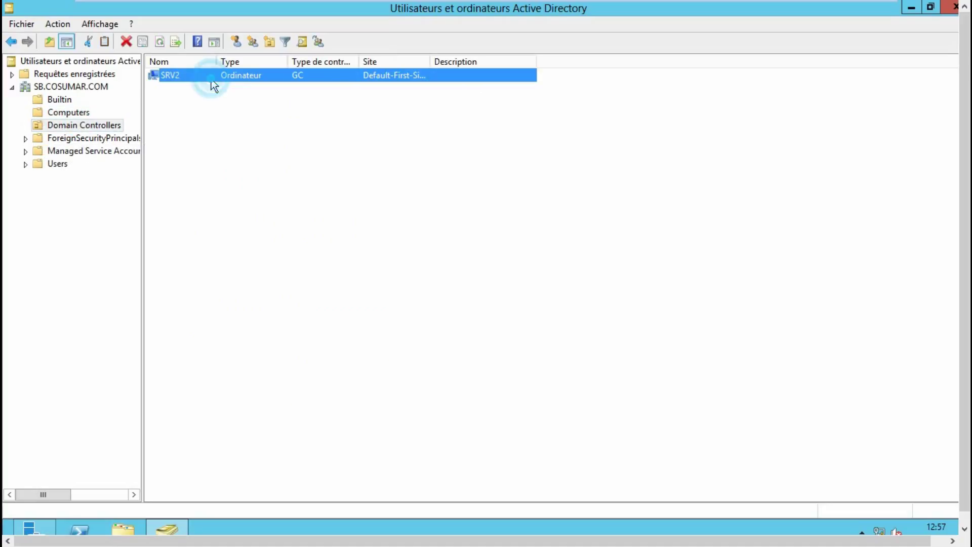
left_click(64, 162)
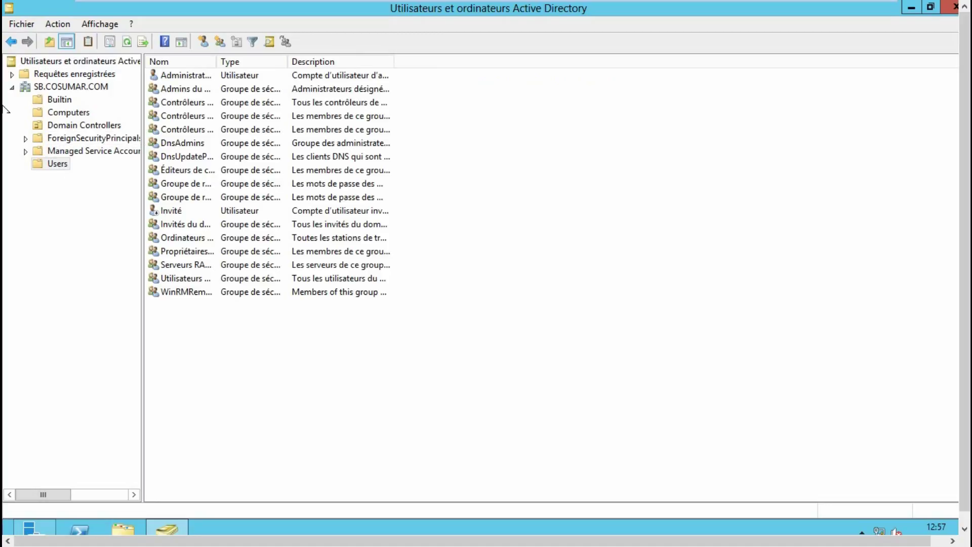
Switch to the Windows Server 2012 virtual machine and bring up its Server Manager
mouse_move(463, 4)
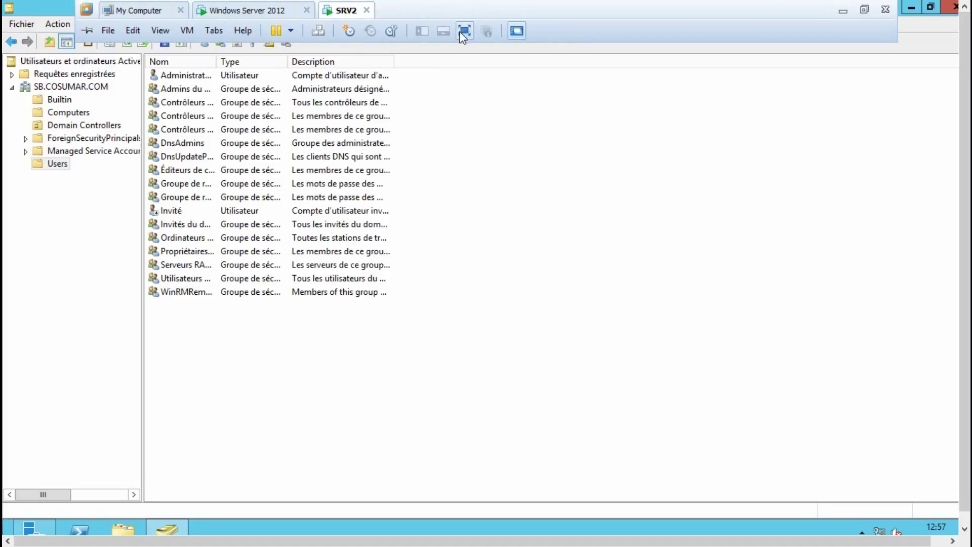
left_click(273, 12)
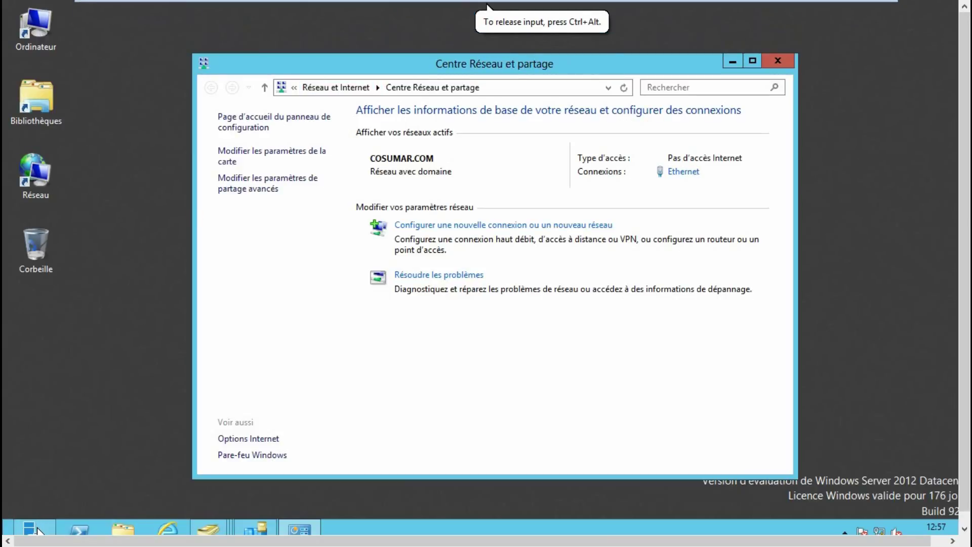
mouse_move(33, 529)
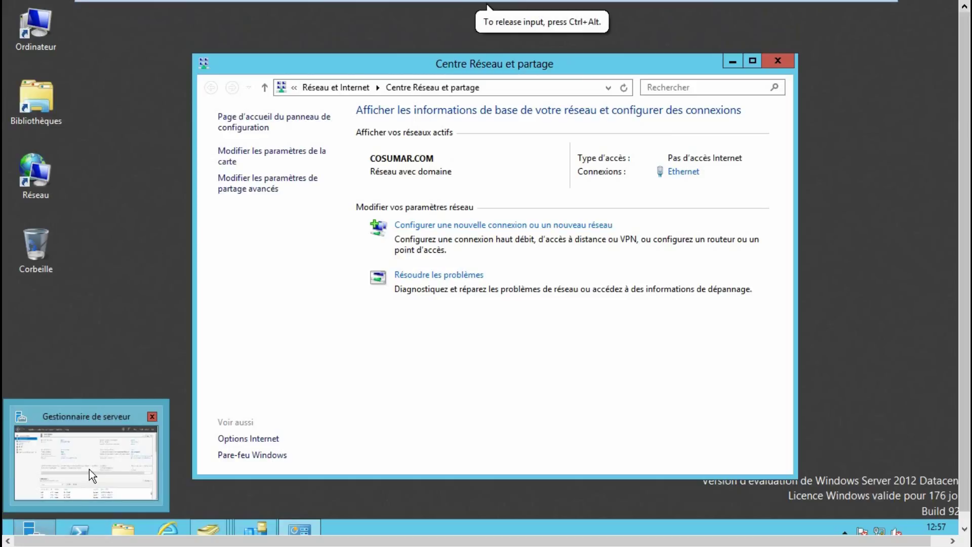
left_click(65, 496)
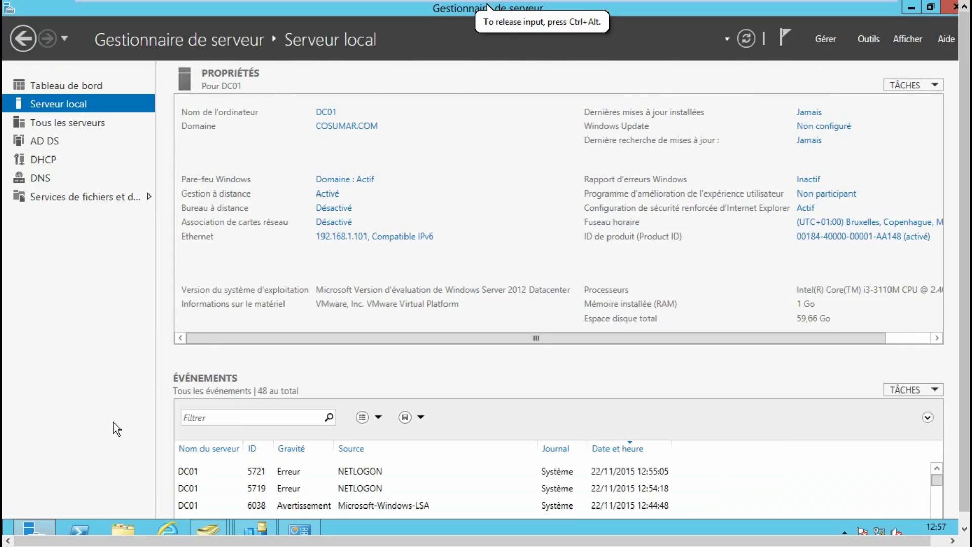
Open Active Directory Users and Computers on the parent domain controller and display the contents of COSUMAR.COM
left_click(870, 40)
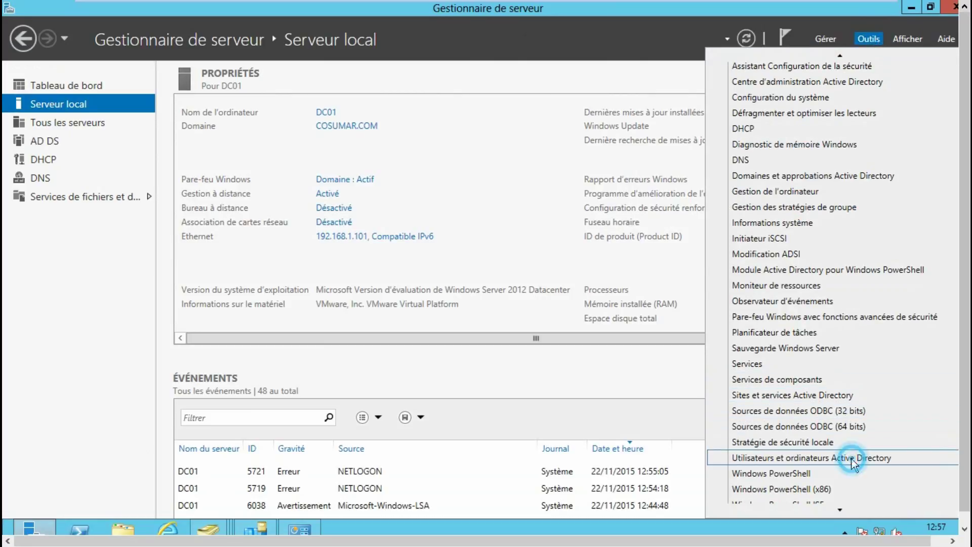
left_click(804, 459)
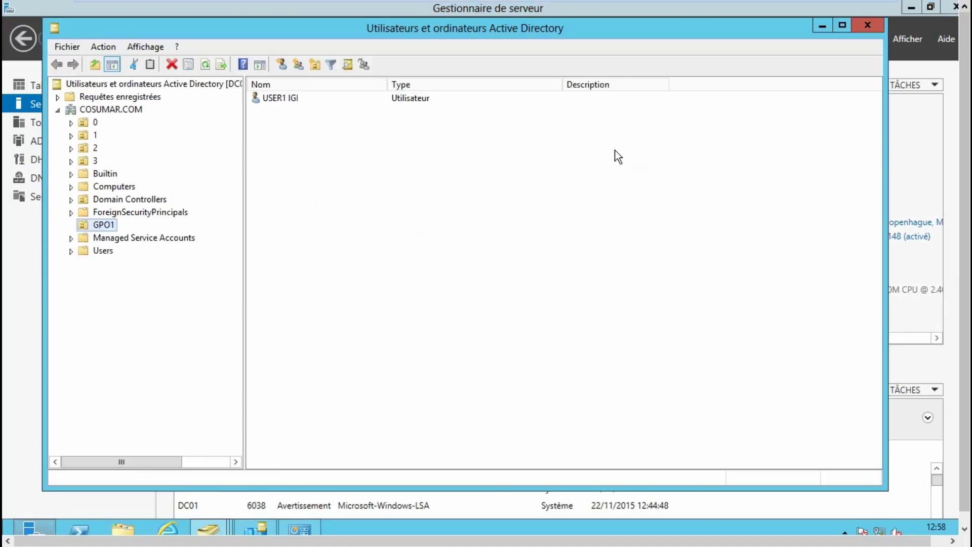
left_click(69, 109)
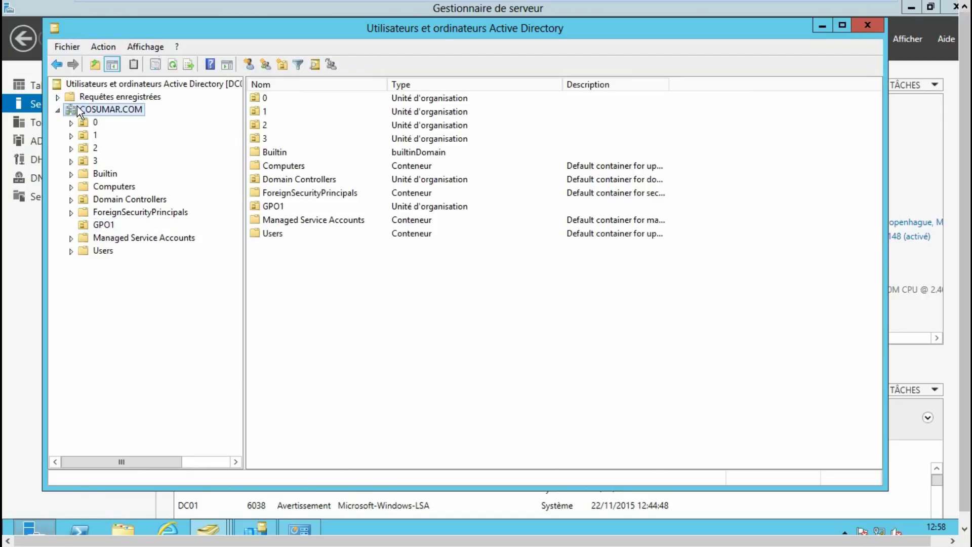